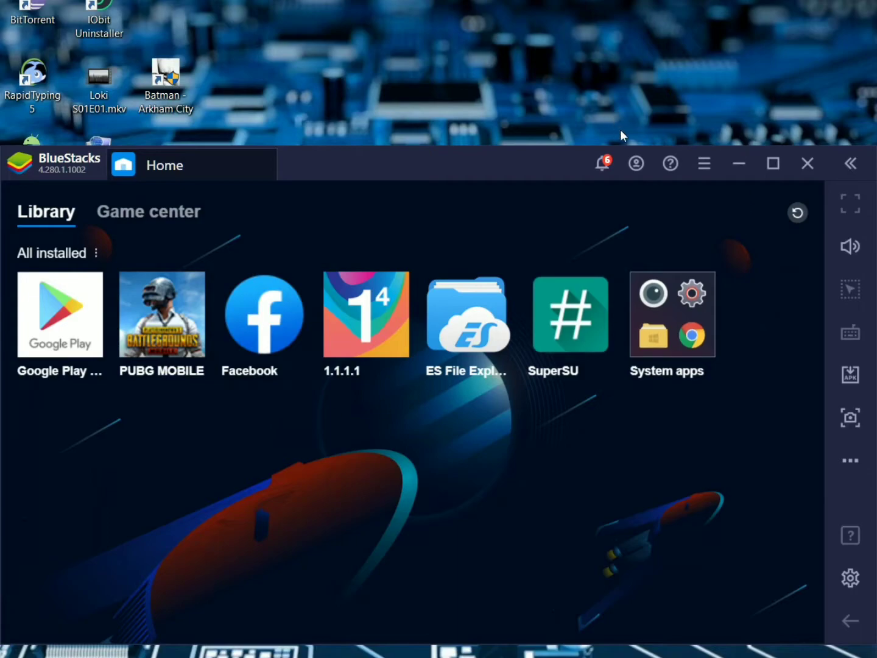
# Check in the BlueStacks preferences that Android Debug Bridge (ADB) is enabled, and close the settings
pyautogui.click(706, 164)
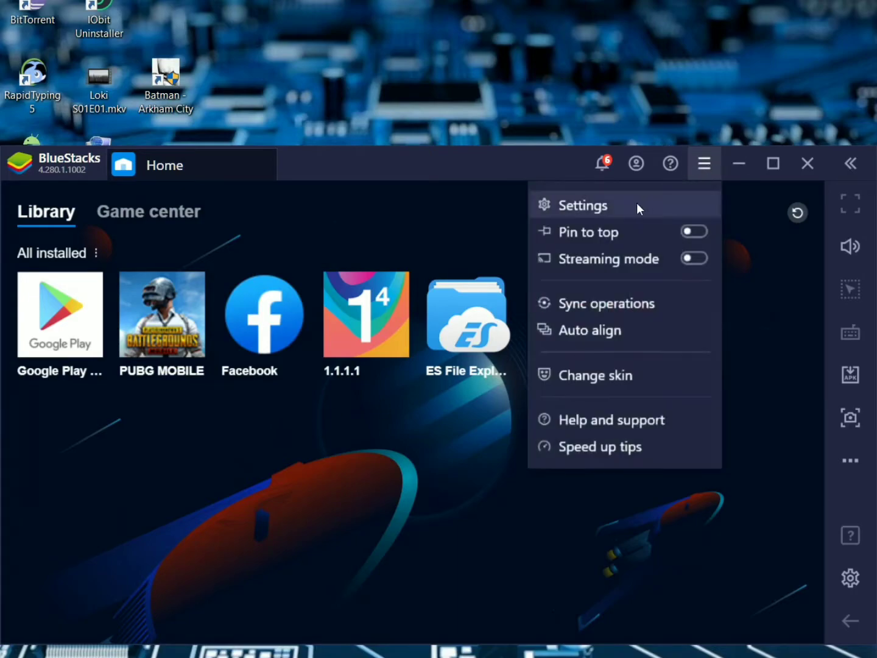
pyautogui.click(610, 210)
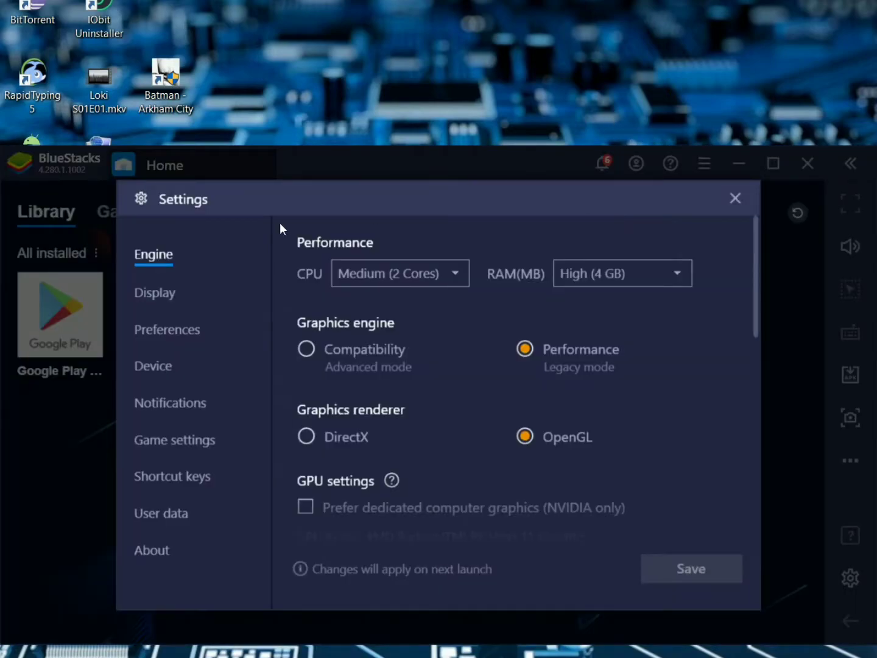
pyautogui.click(162, 335)
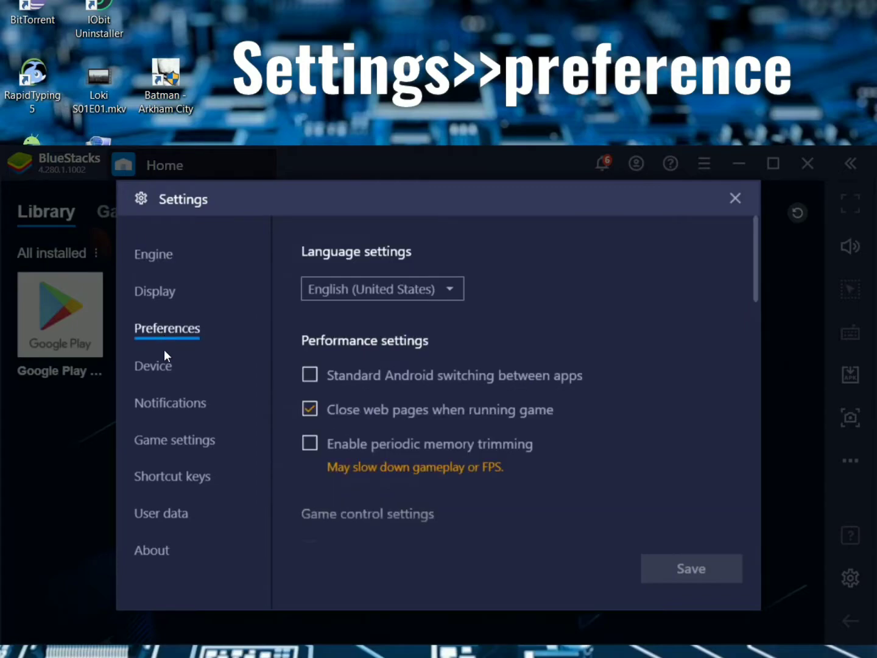
pyautogui.click(155, 368)
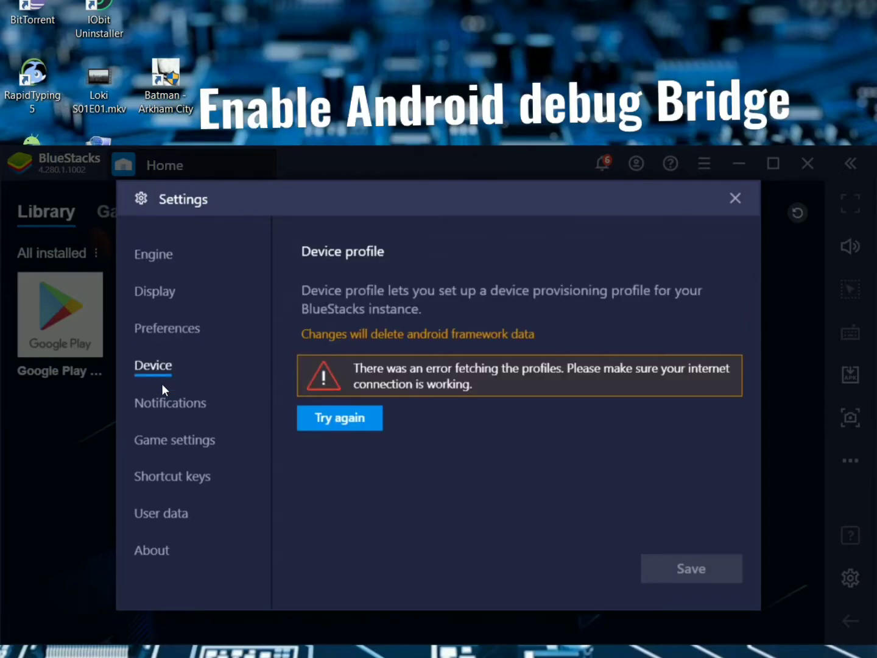
pyautogui.click(162, 332)
pyautogui.scroll(-2, 576, 384)
pyautogui.scroll(-4, 621, 372)
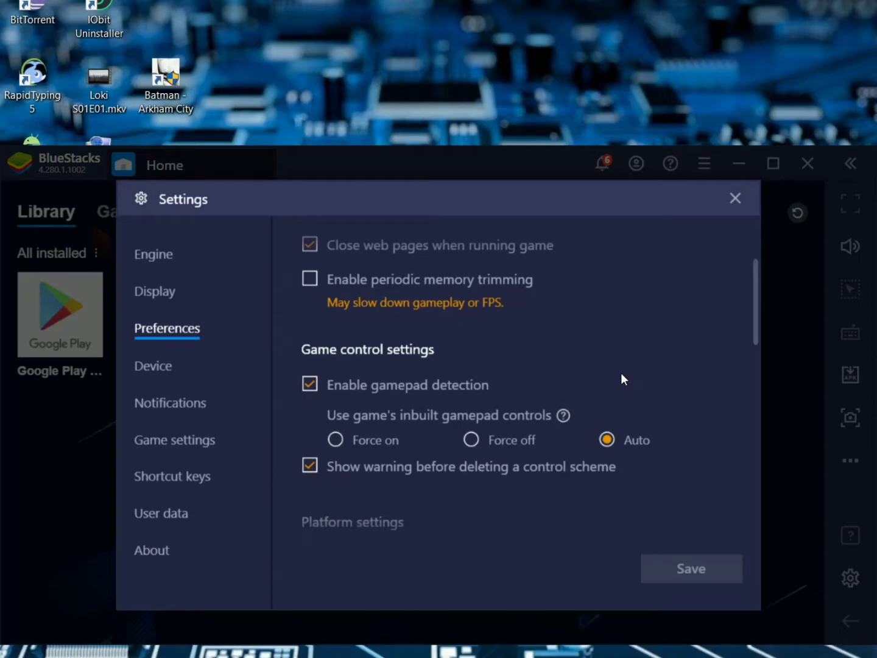
pyautogui.scroll(-4, 621, 372)
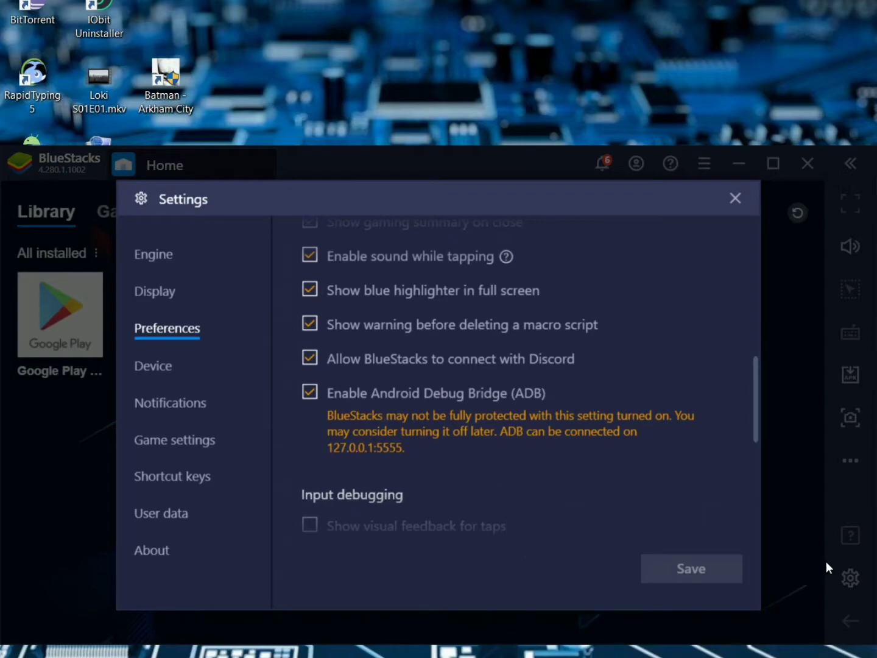
pyautogui.click(735, 198)
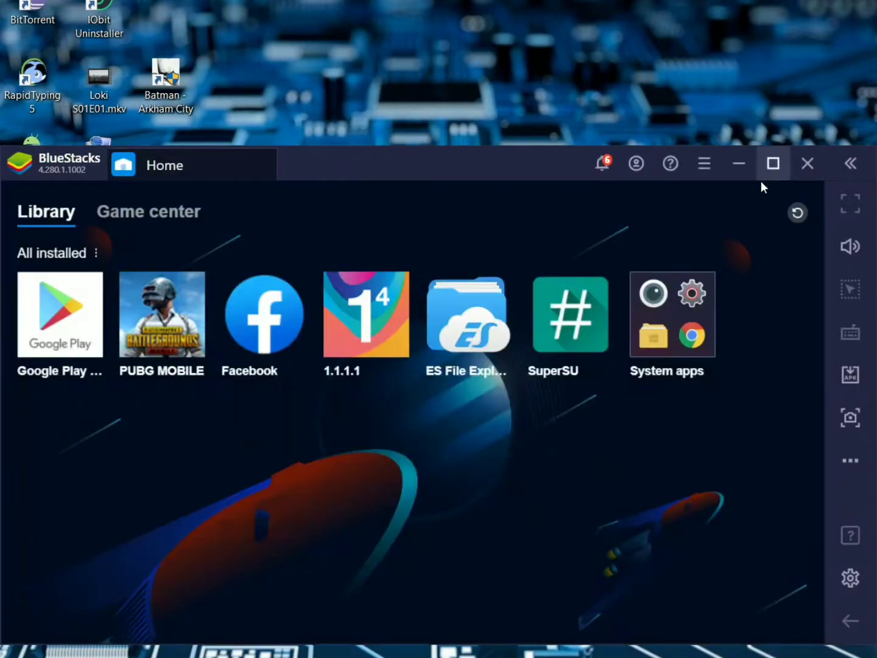
# Exit BlueStacks and confirm closing it
pyautogui.click(807, 164)
pyautogui.click(503, 428)
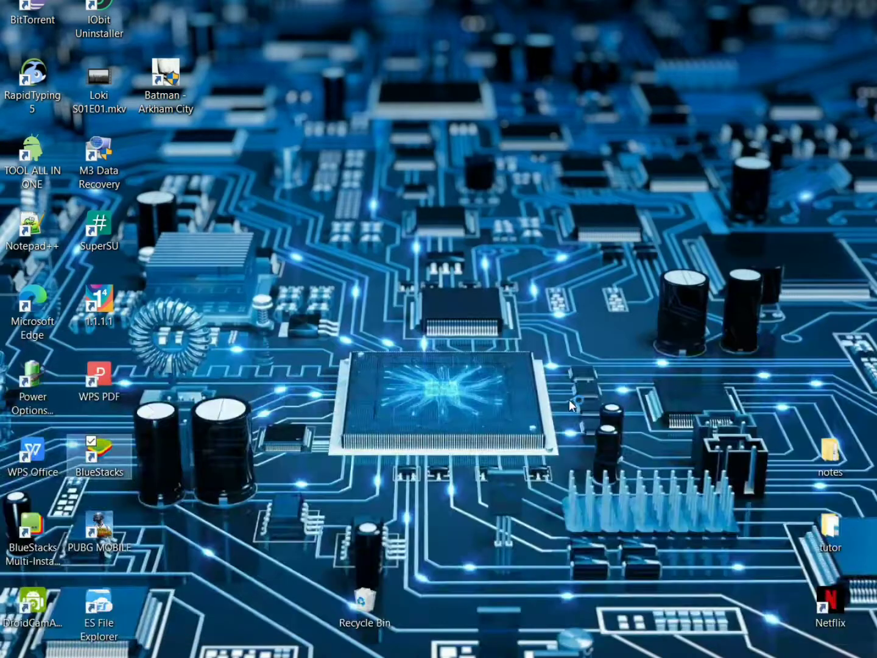
pyautogui.rightClick(569, 346)
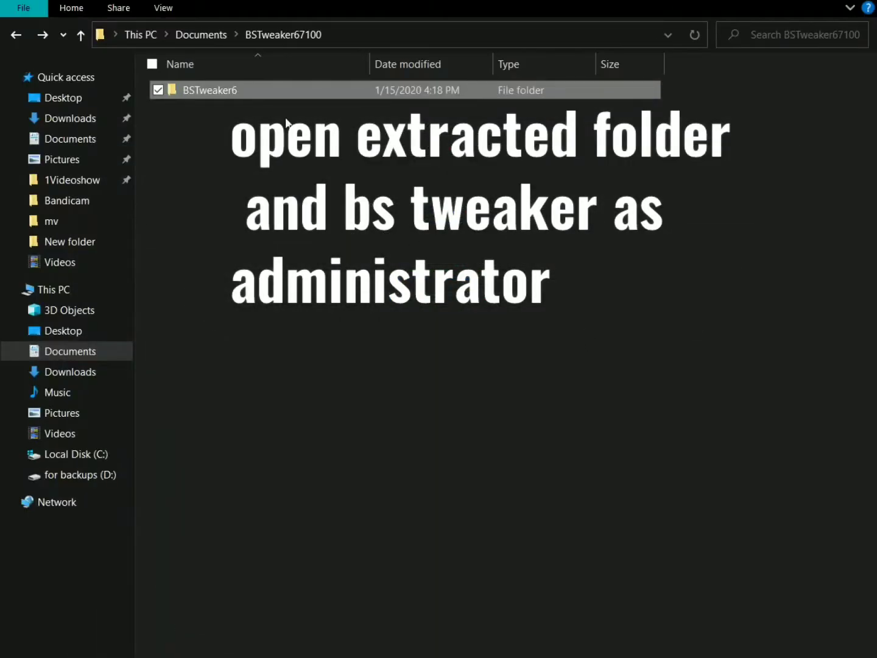
# Run BlueStacksTweaker.exe from the BSTweaker6 folder as administrator
pyautogui.doubleClick(259, 97)
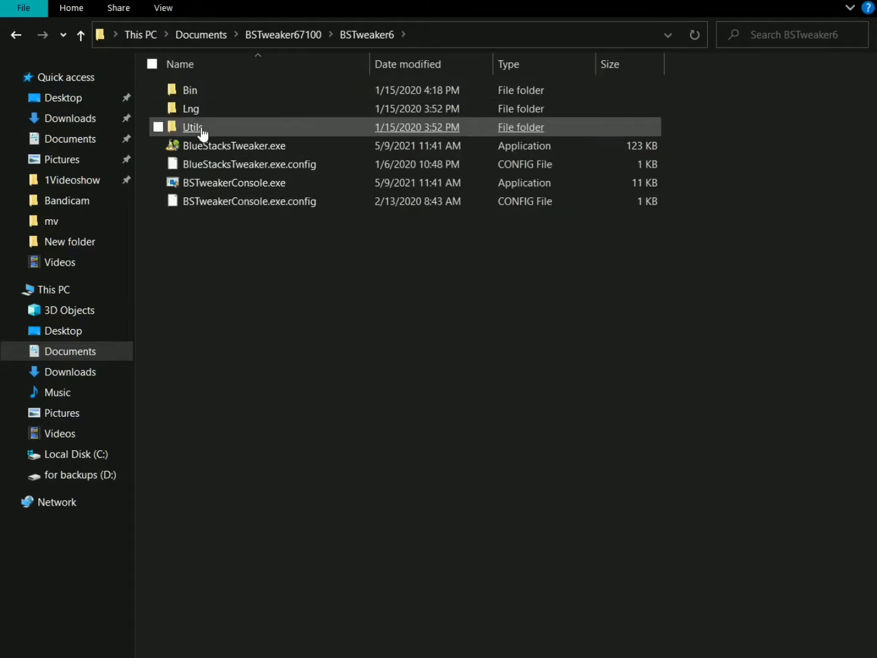
pyautogui.rightClick(242, 146)
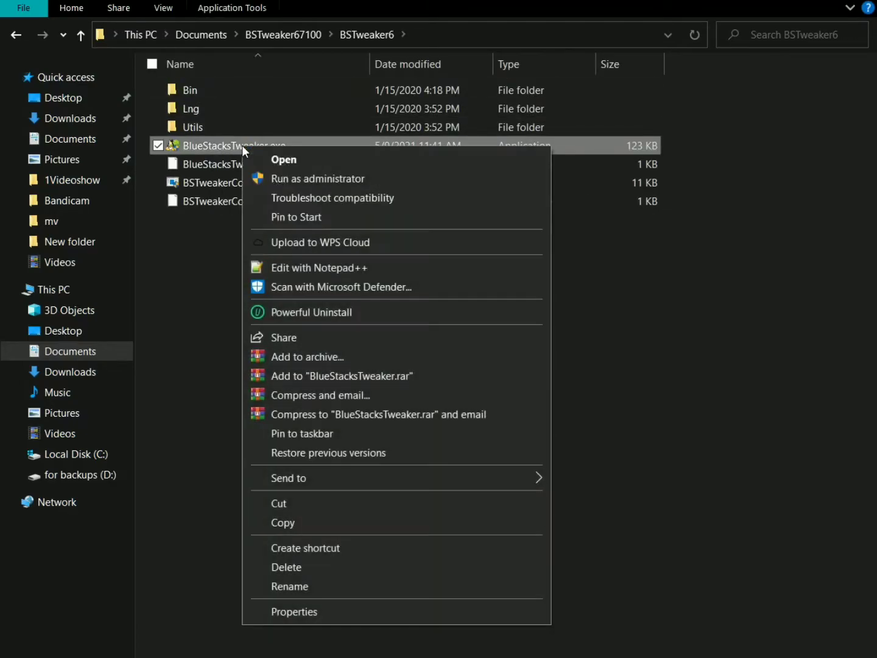
pyautogui.click(293, 178)
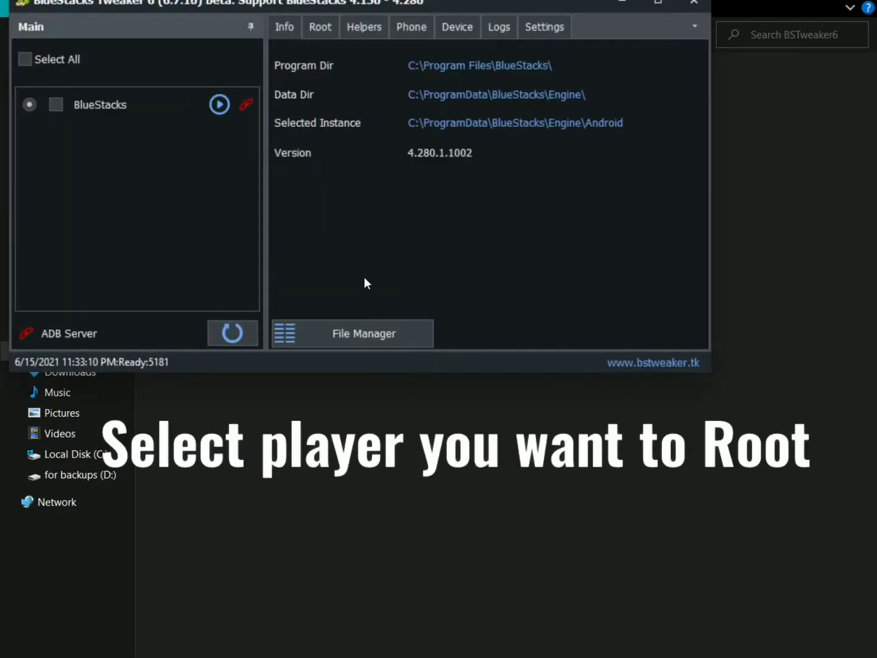
# Select the BlueStacks instance and unlock it for rooting
pyautogui.click(62, 110)
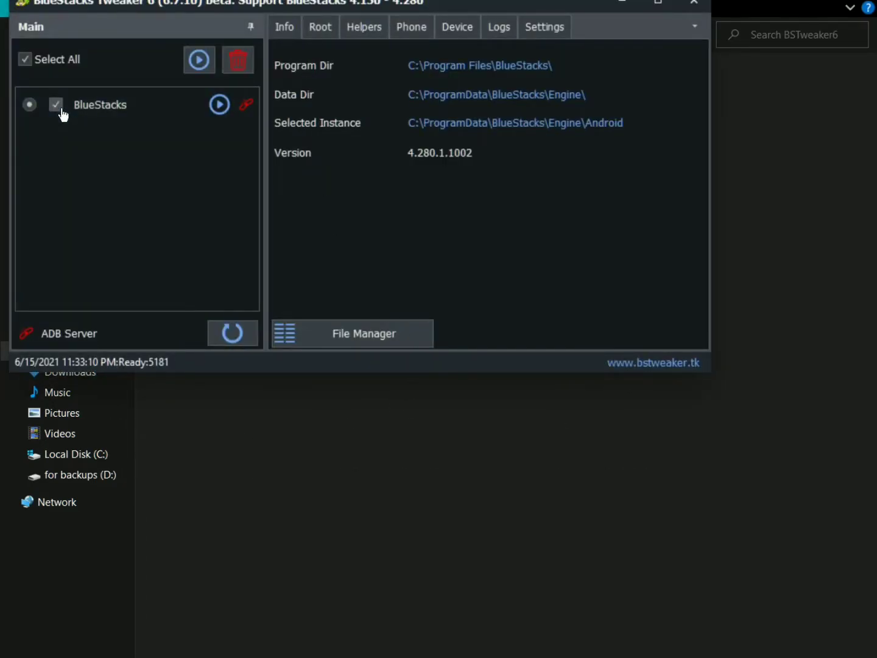
pyautogui.click(317, 27)
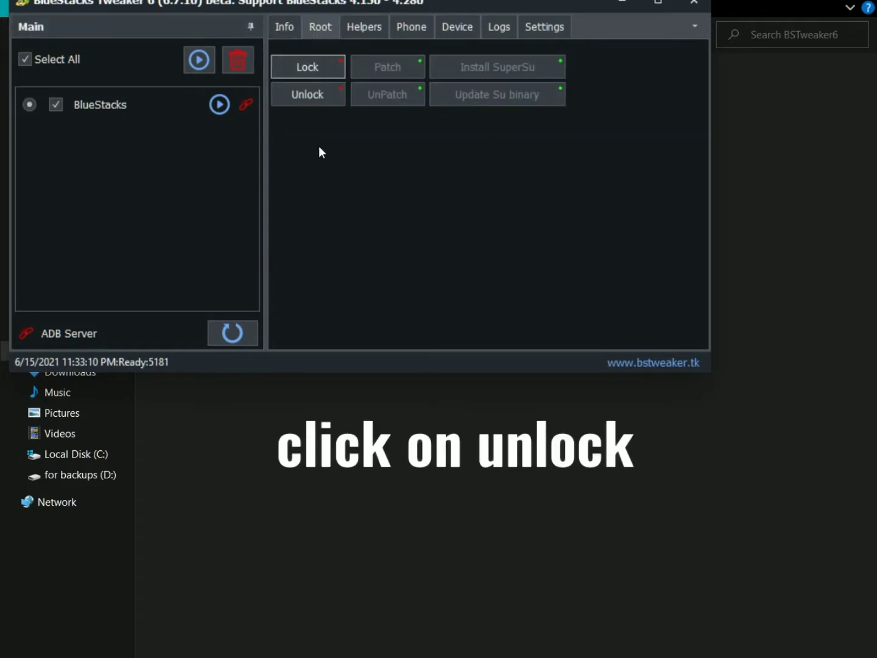
pyautogui.click(303, 95)
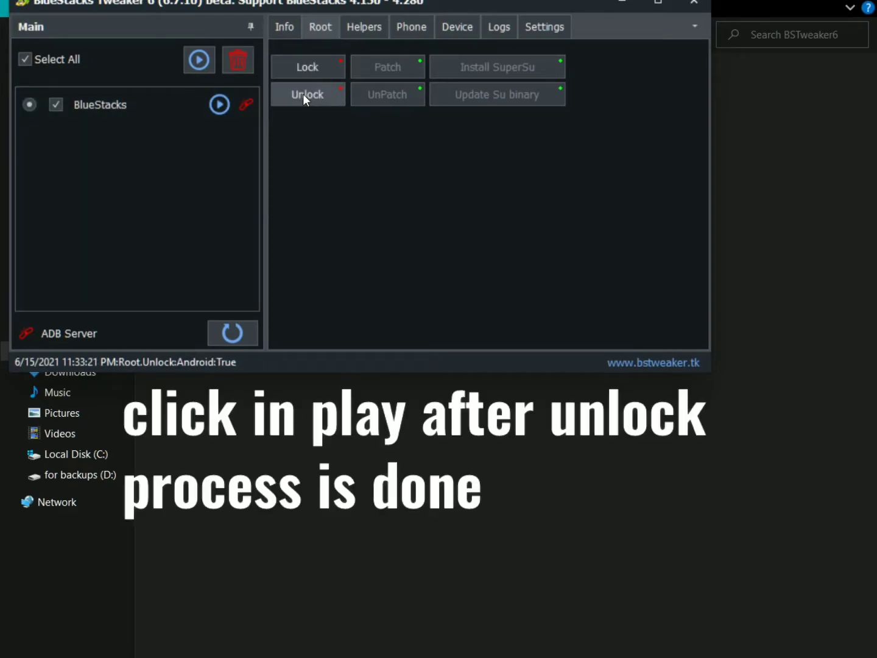
# Start the BlueStacks instance from the tweaker and check its root status in SuperSU as a new user
pyautogui.click(212, 110)
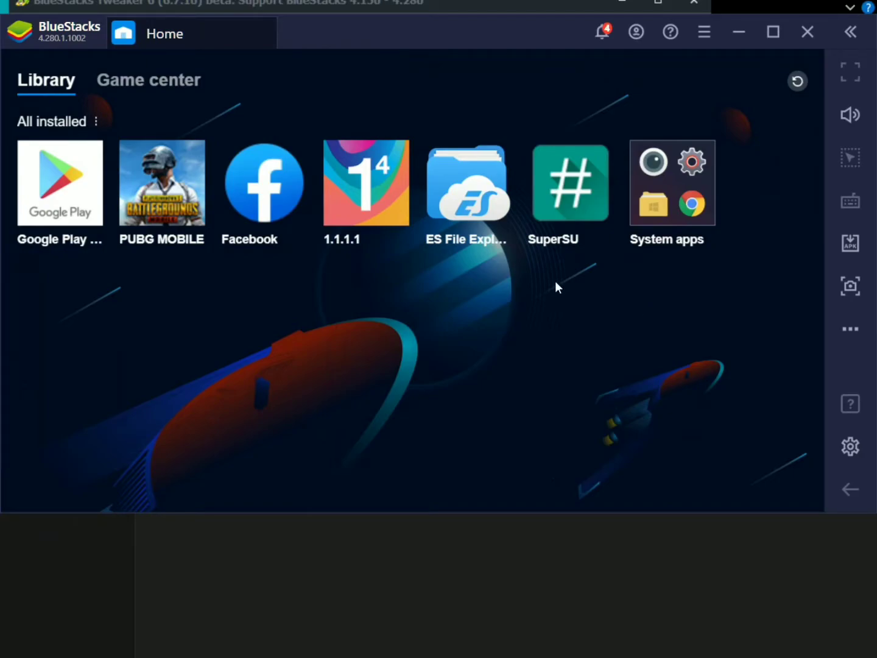
pyautogui.click(589, 178)
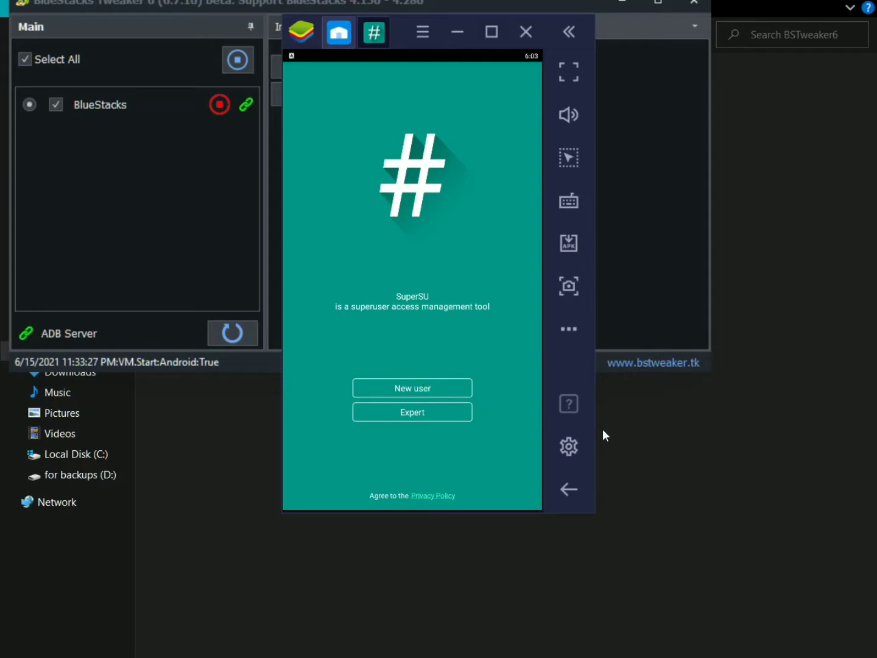
pyautogui.click(421, 389)
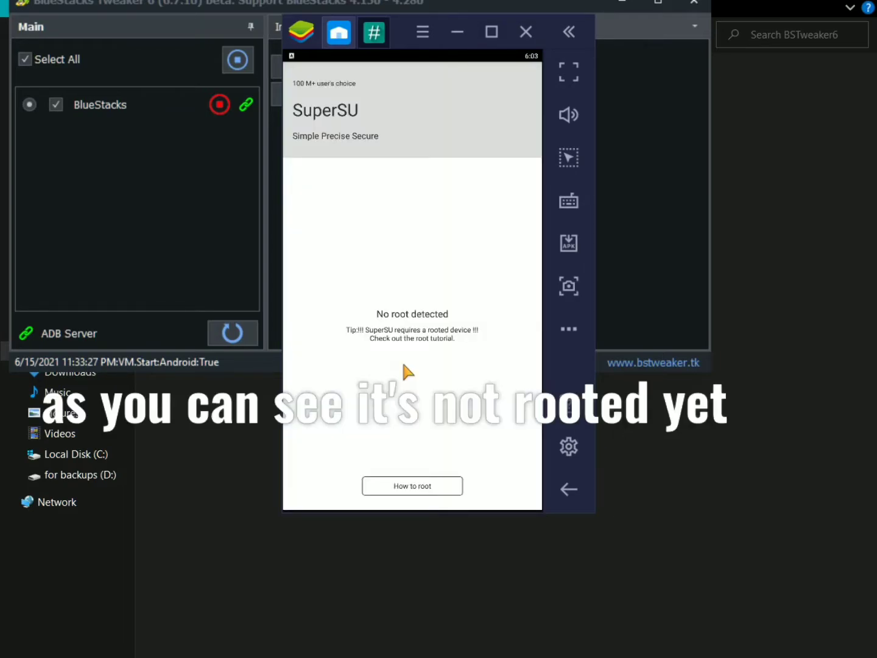
# Minimize BlueStacks and root the running instance from the tweaker with Patch, Install SuperSu and Update Su binary
pyautogui.click(491, 32)
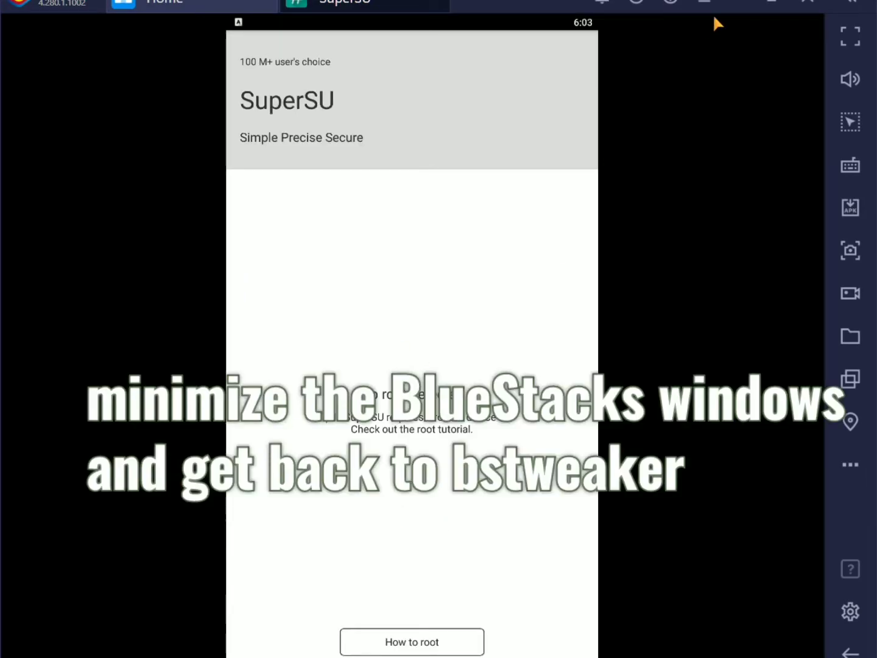
pyautogui.click(744, 2)
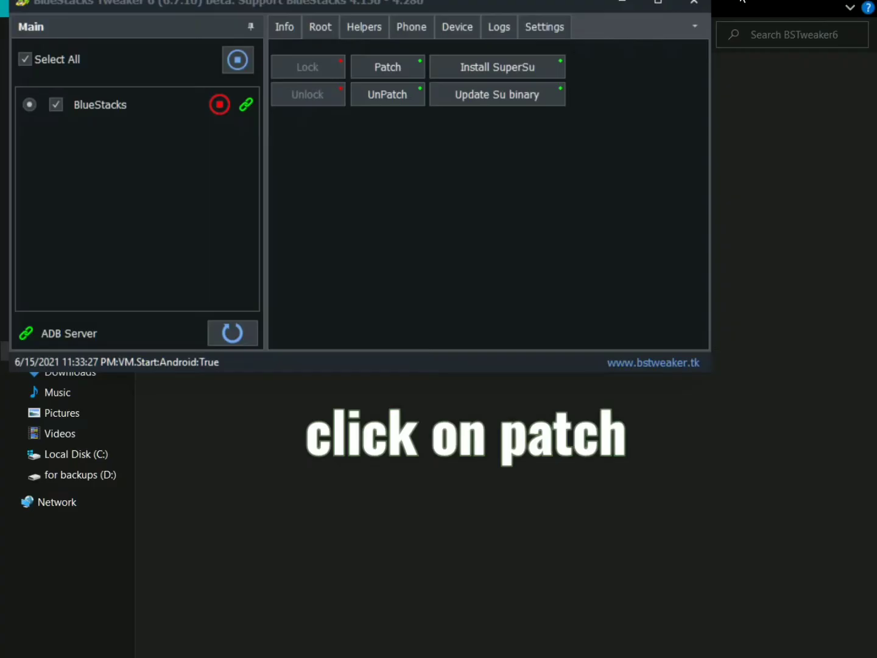
pyautogui.click(391, 67)
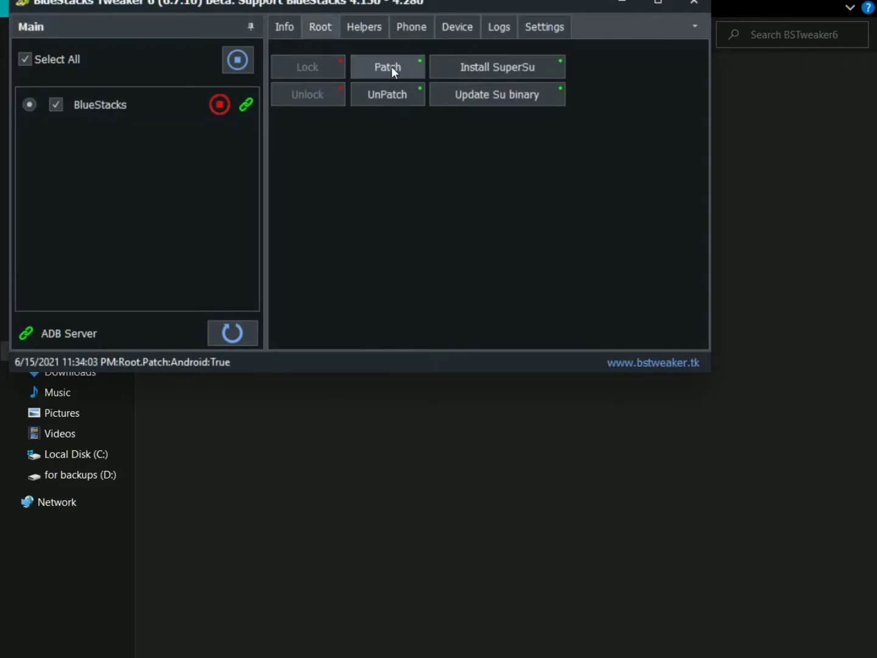
pyautogui.click(495, 67)
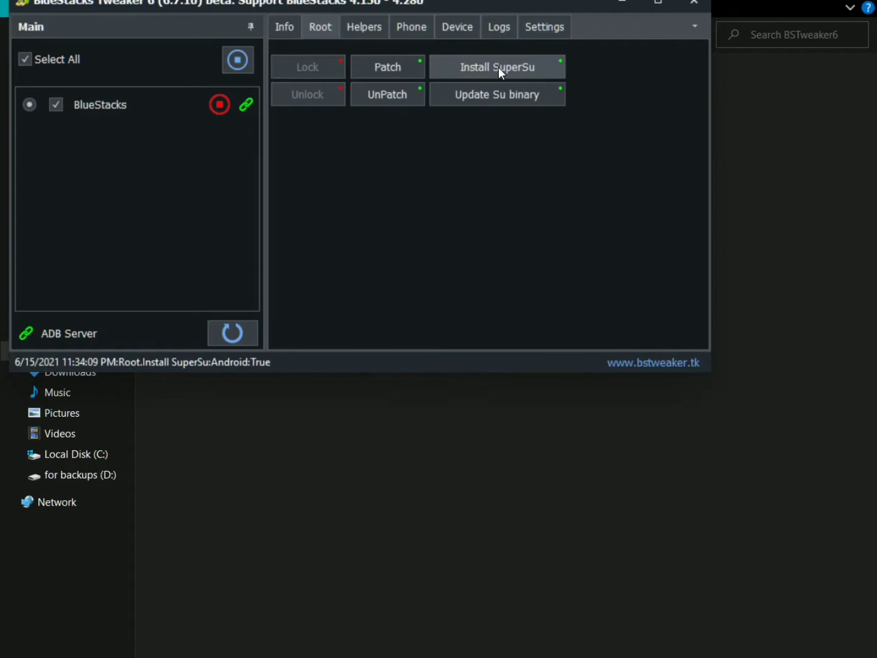
pyautogui.click(497, 97)
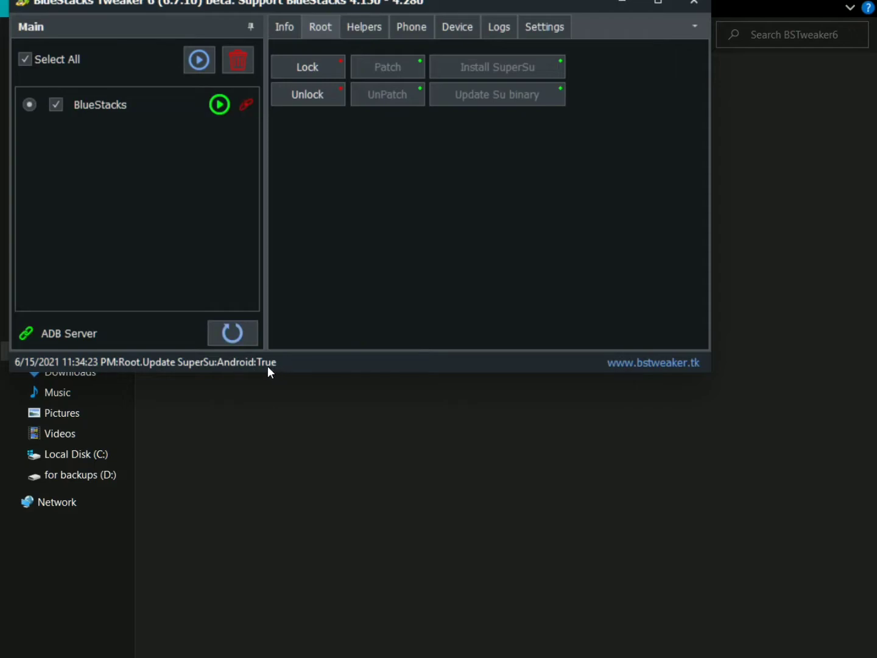
# Close BlueStacks Tweaker and return to the desktop
pyautogui.click(692, 2)
pyautogui.rightClick(534, 411)
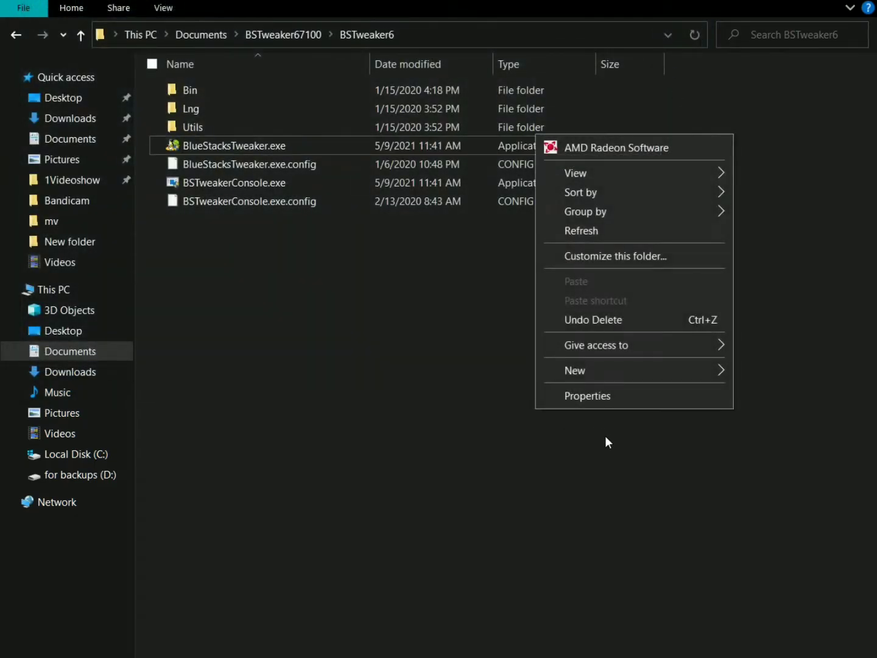
pyautogui.click(621, 229)
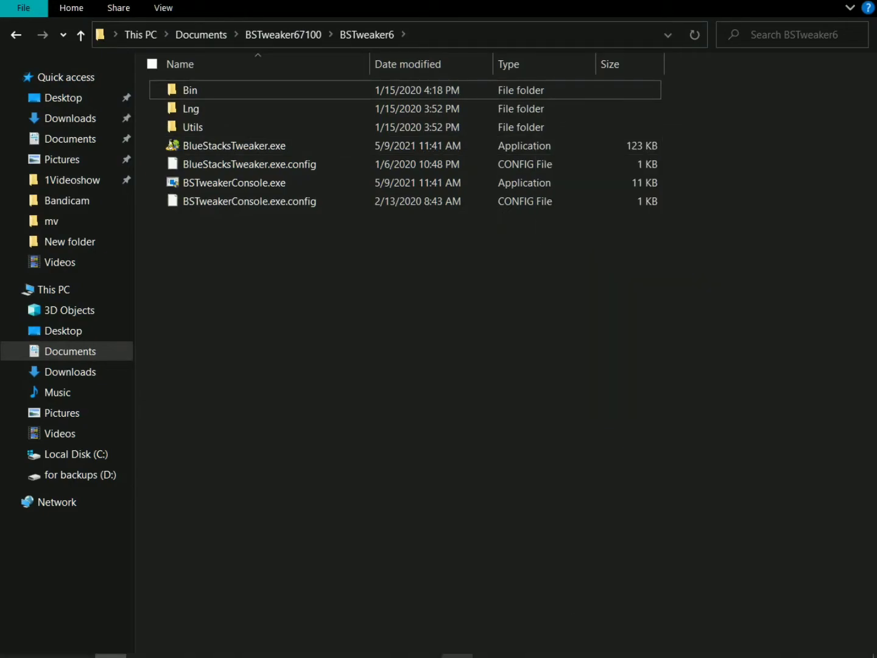
pyautogui.press('super+d')
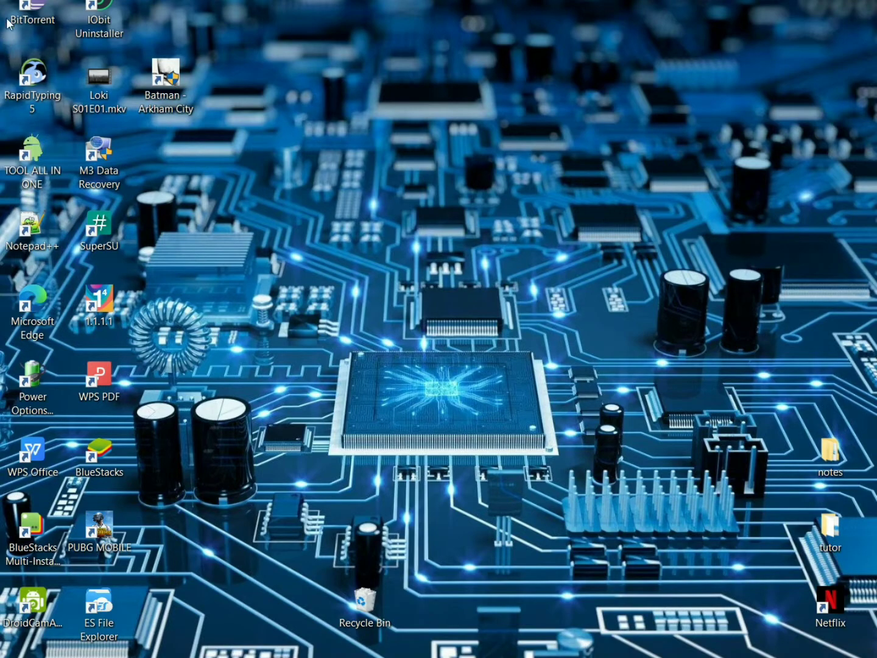
# Relaunch BlueStacks and check the superuser and access options in the SuperSU settings
pyautogui.click(97, 456)
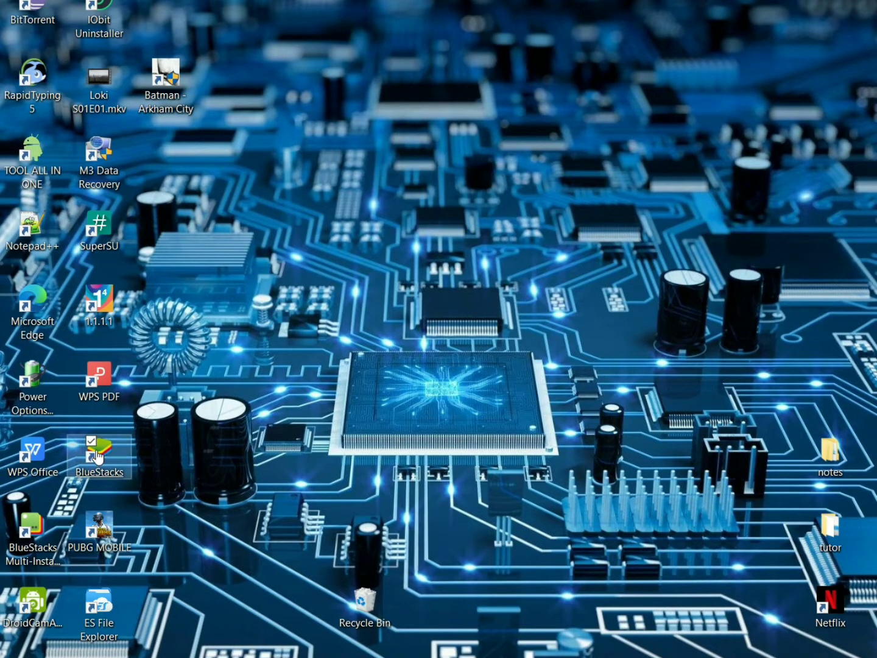
pyautogui.doubleClick(96, 454)
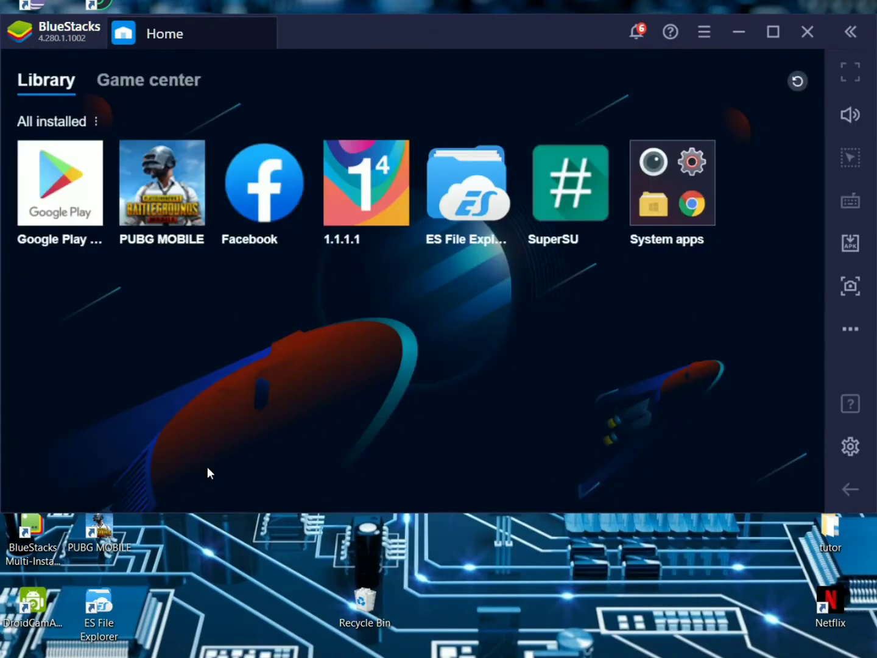
pyautogui.click(573, 216)
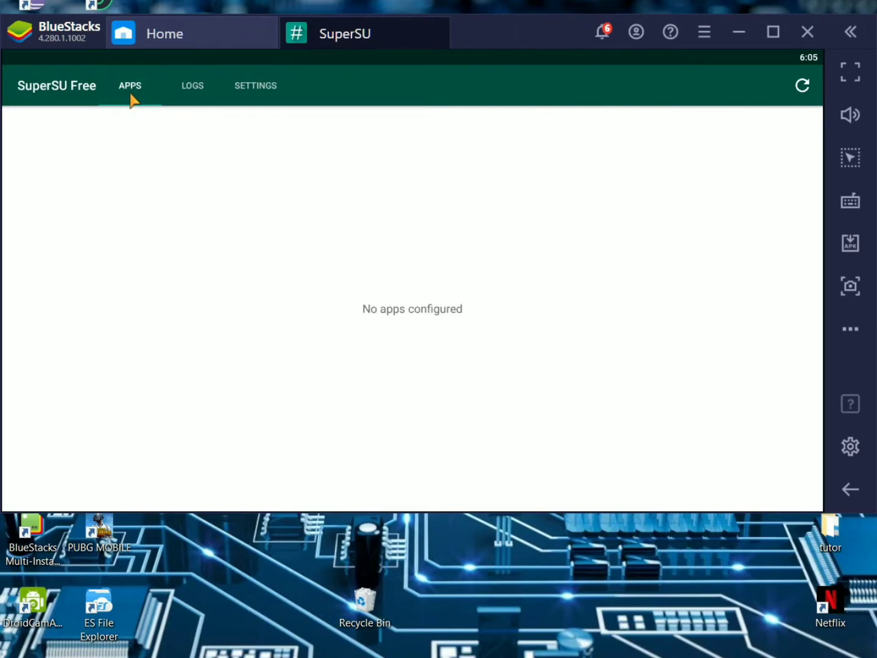
pyautogui.click(263, 87)
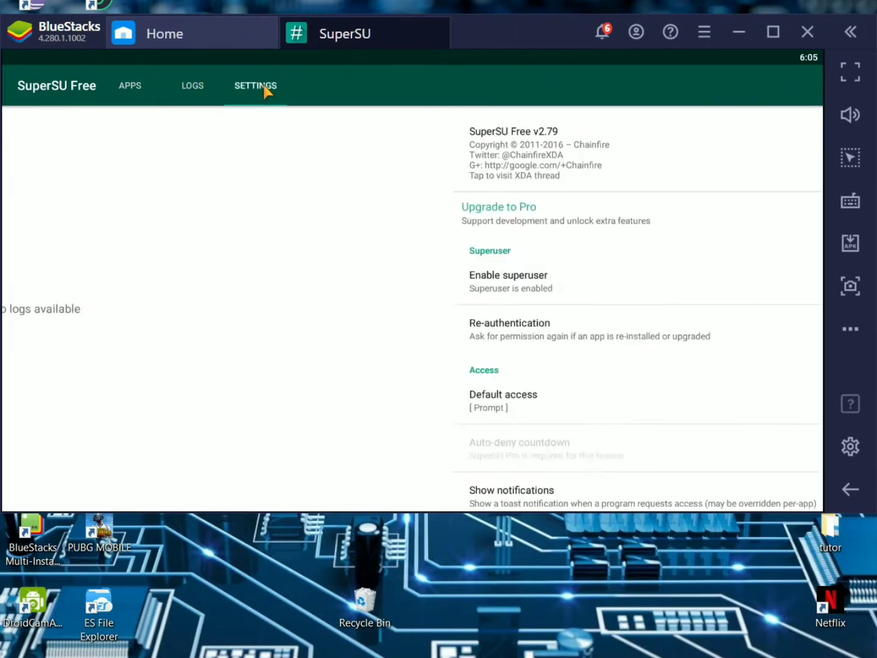
pyautogui.scroll(-5, 175, 207)
pyautogui.scroll(-2, 176, 211)
pyautogui.scroll(6, 176, 211)
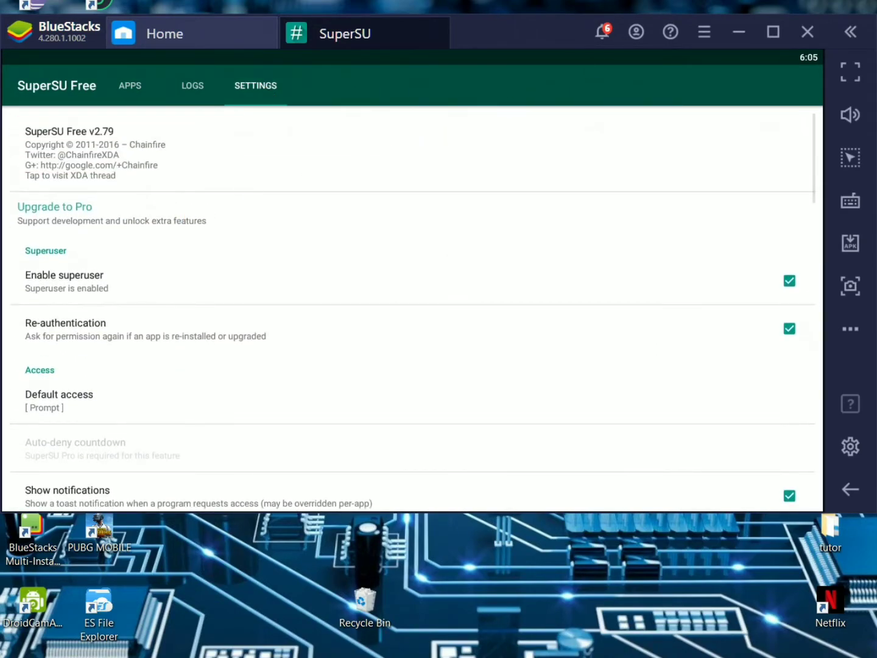
# Exit BlueStacks from the SuperSU settings screen and confirm closing it
pyautogui.click(814, 42)
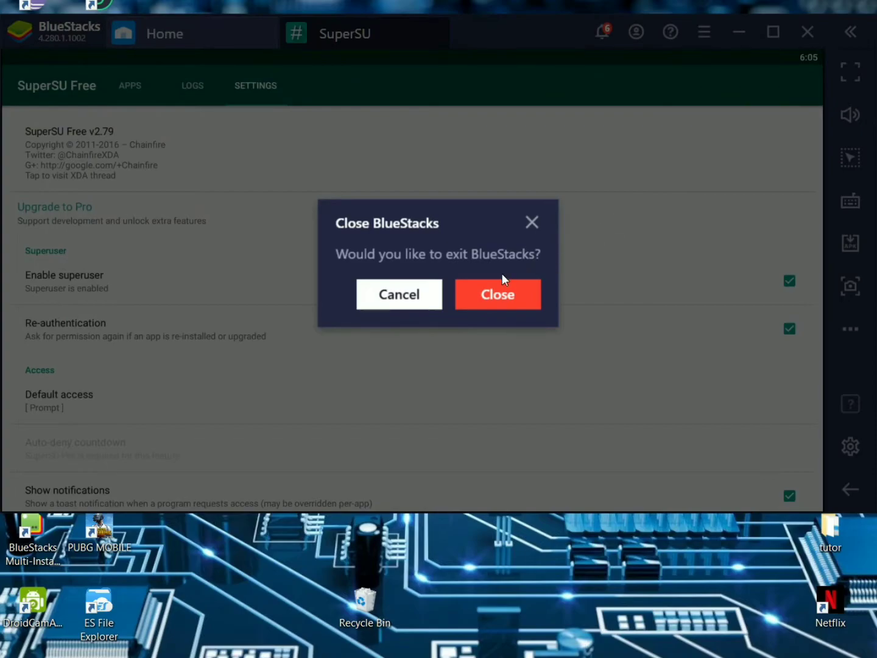
pyautogui.click(501, 297)
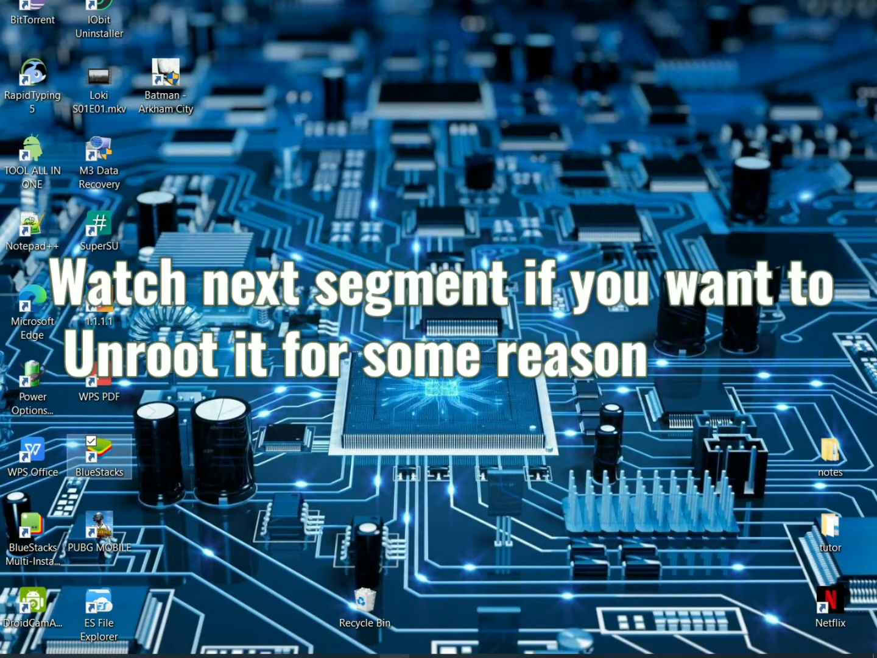
pyautogui.click(431, 656)
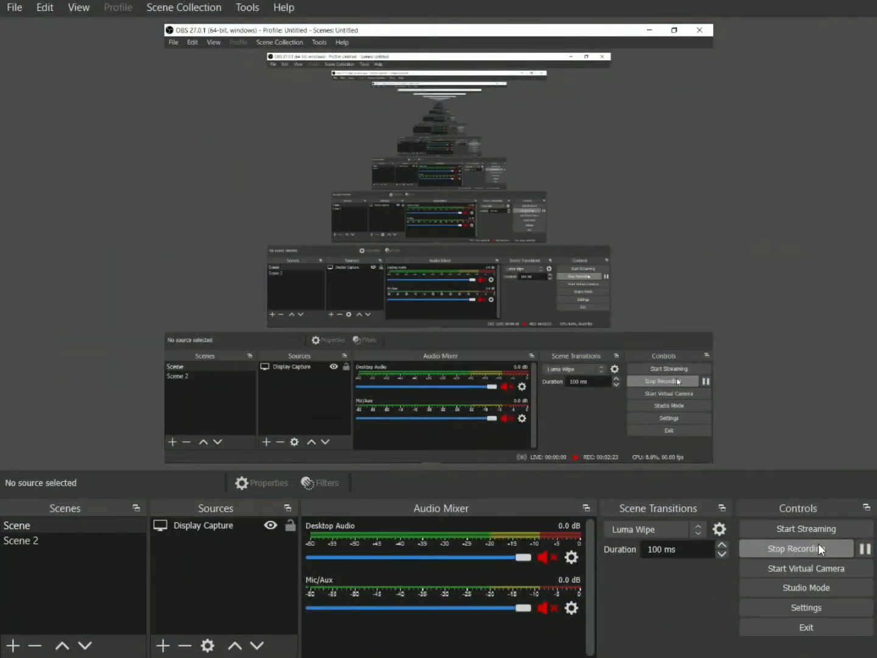
pyautogui.click(813, 548)
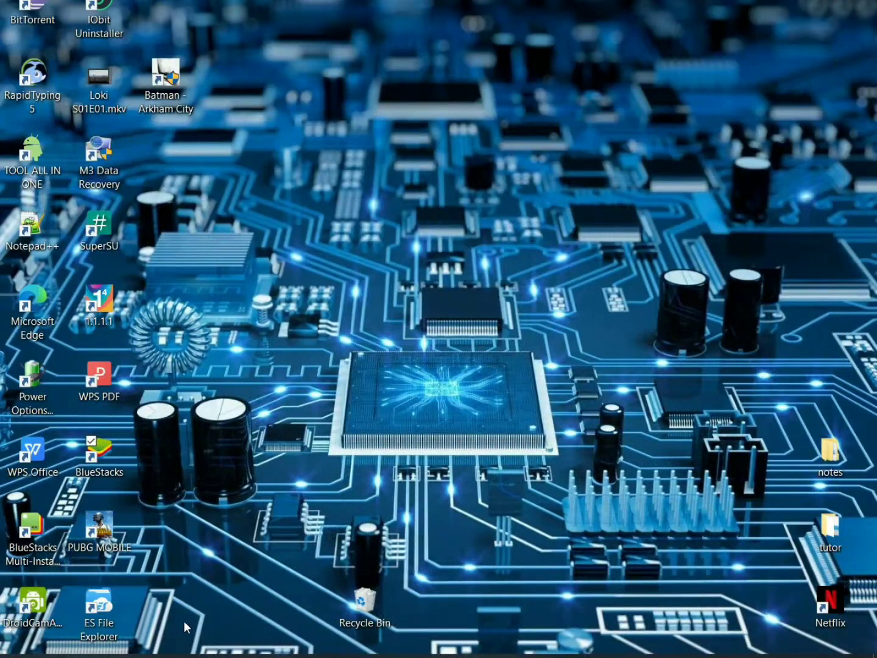
# Launch BlueStacksTweaker.exe from the BSTweaker6 folder and unlock the stopped BlueStacks instance
pyautogui.click(97, 566)
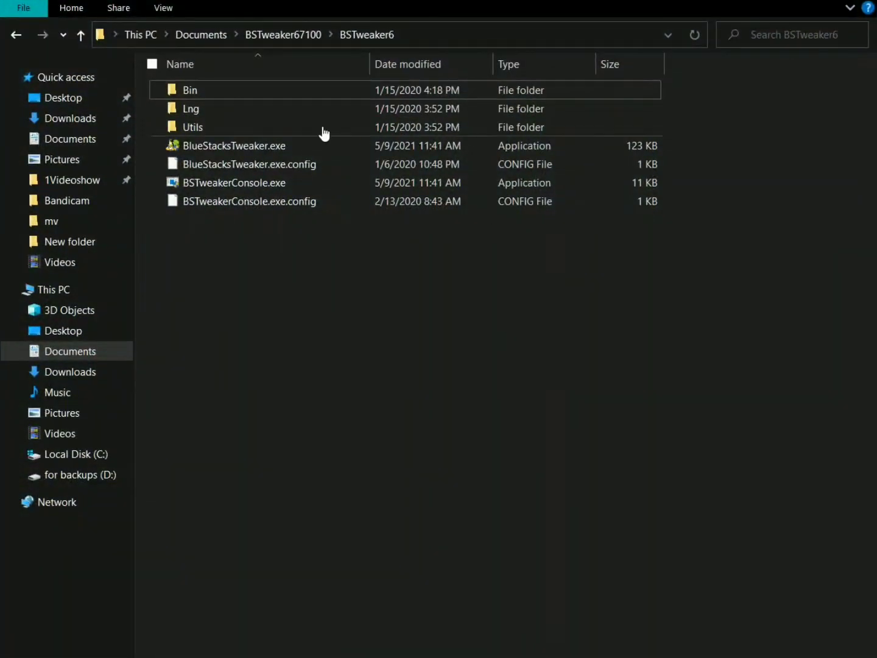
pyautogui.doubleClick(251, 150)
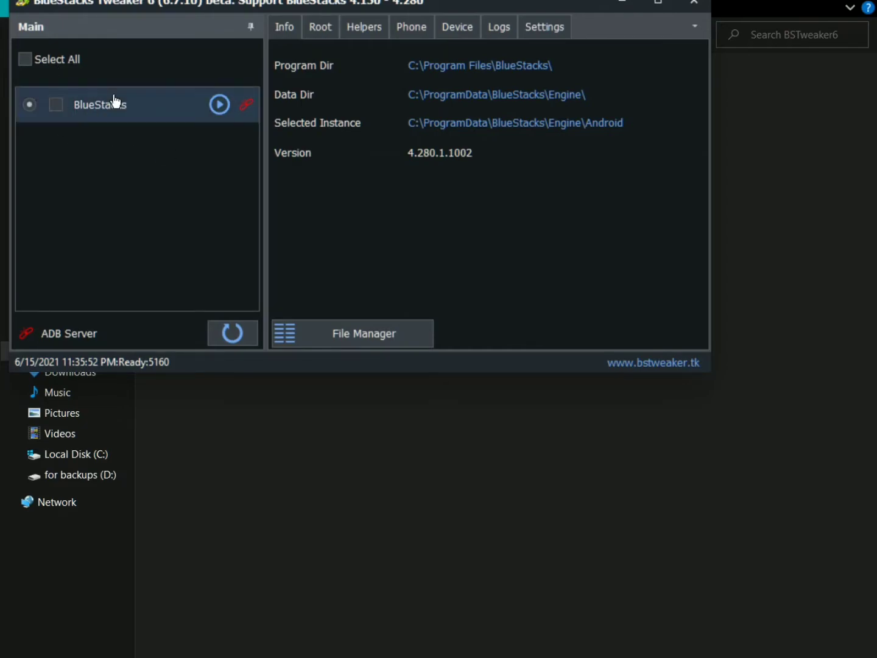
pyautogui.click(56, 106)
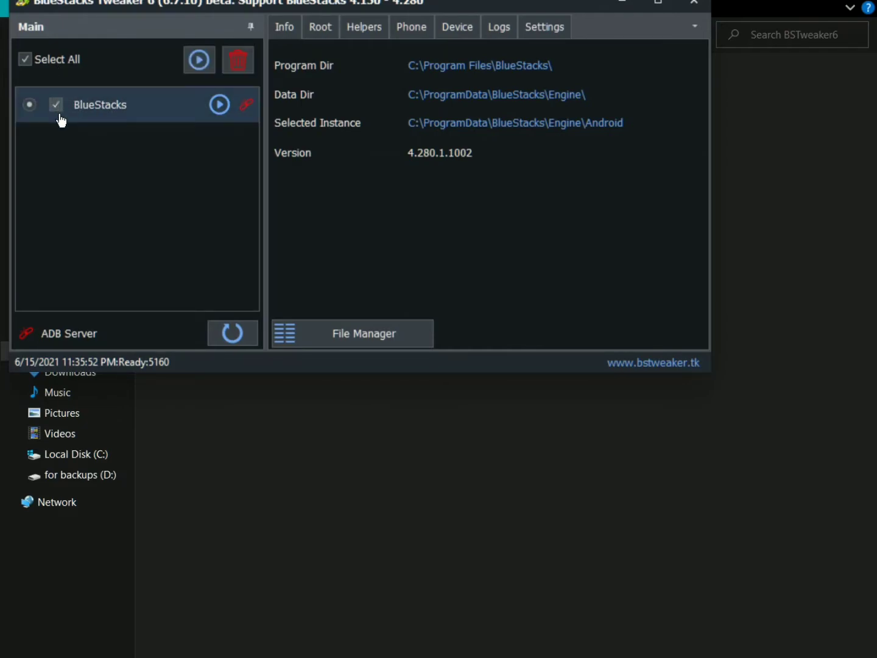
pyautogui.click(317, 24)
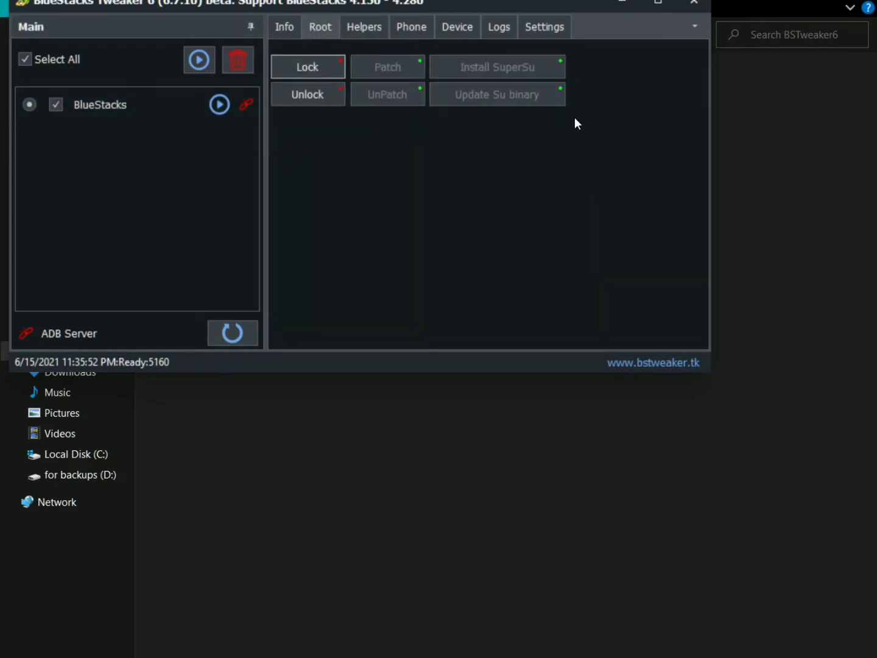
pyautogui.click(308, 98)
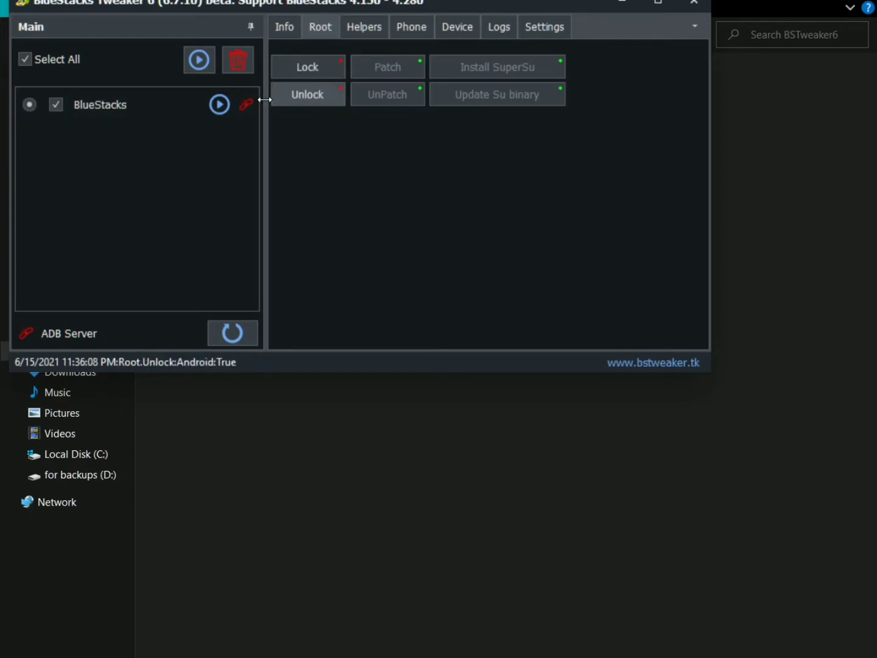
# Start the BlueStacks instance from the tweaker and remove its root with UnPatch, keeping the emulator window minimized
pyautogui.click(219, 106)
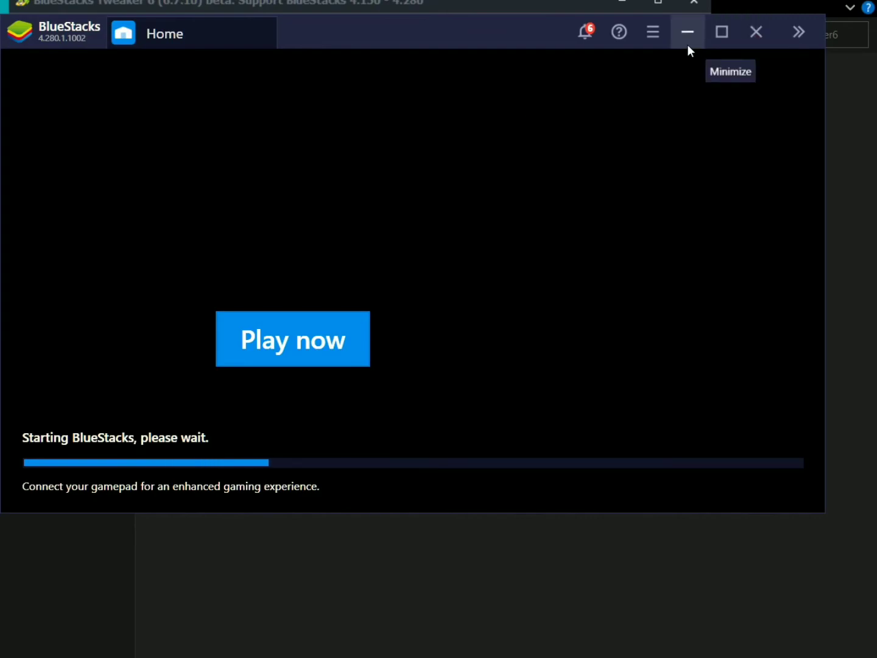
pyautogui.moveTo(512, 28); pyautogui.dragTo(515, 161)
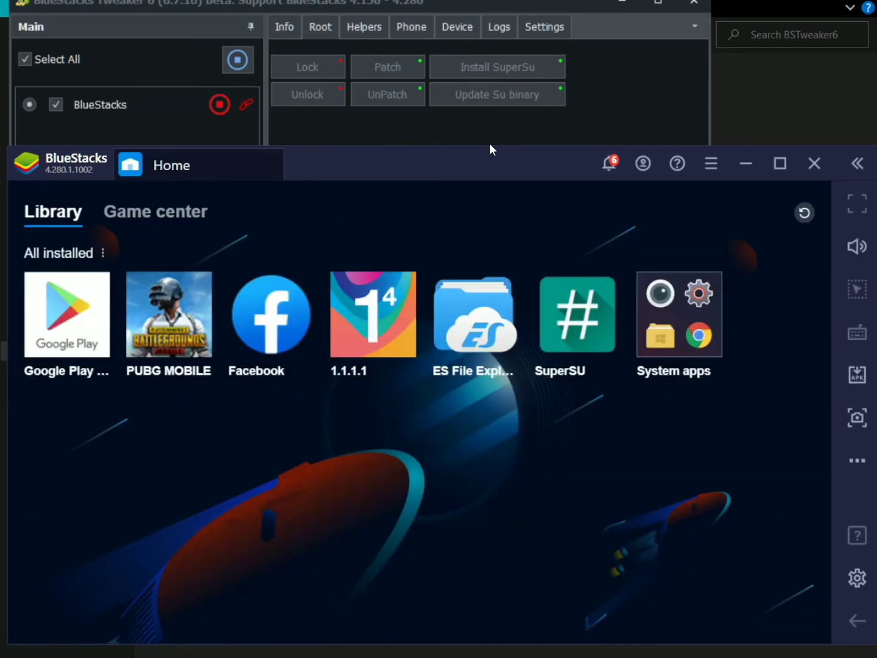
pyautogui.click(747, 163)
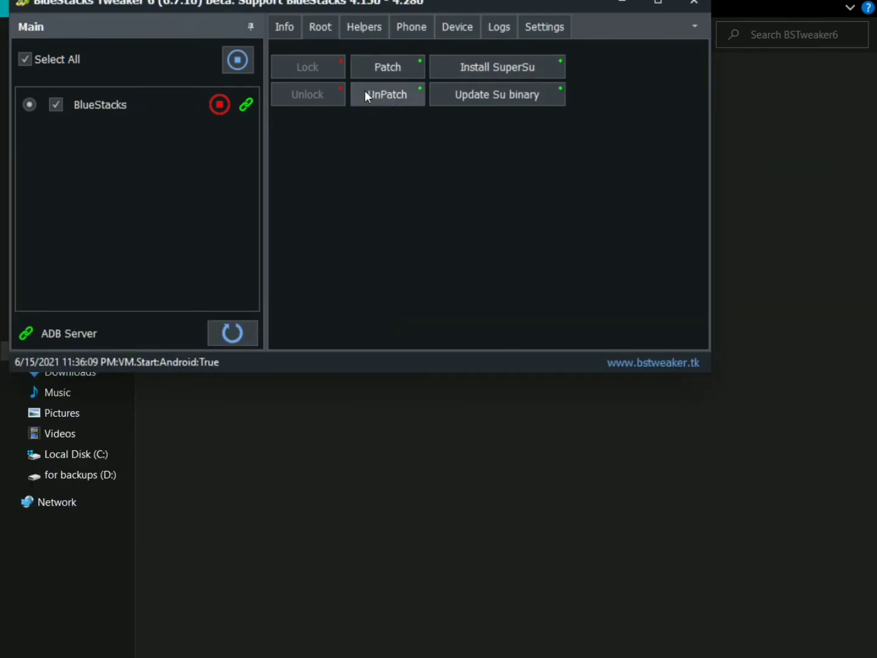
pyautogui.click(381, 98)
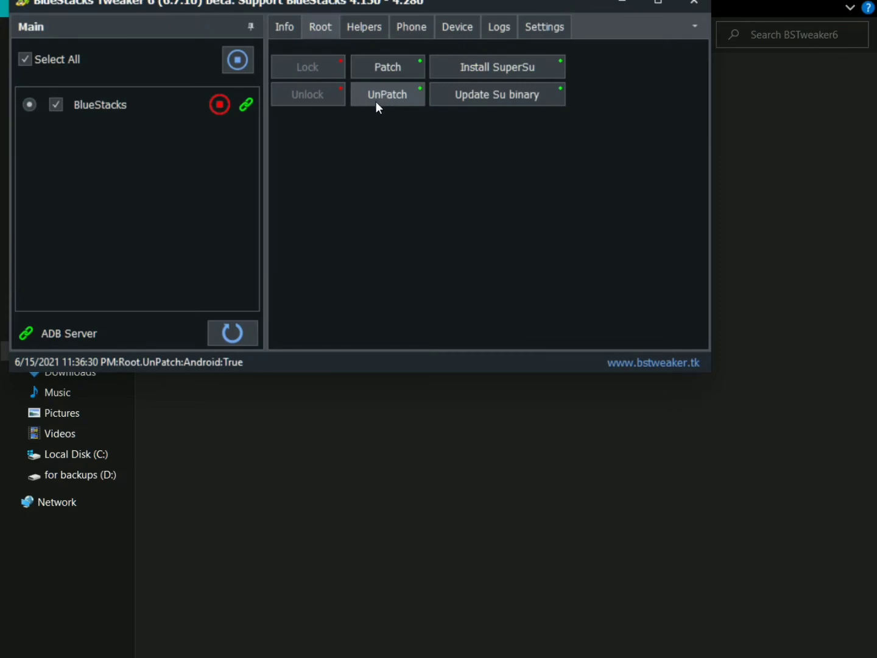
pyautogui.click(383, 99)
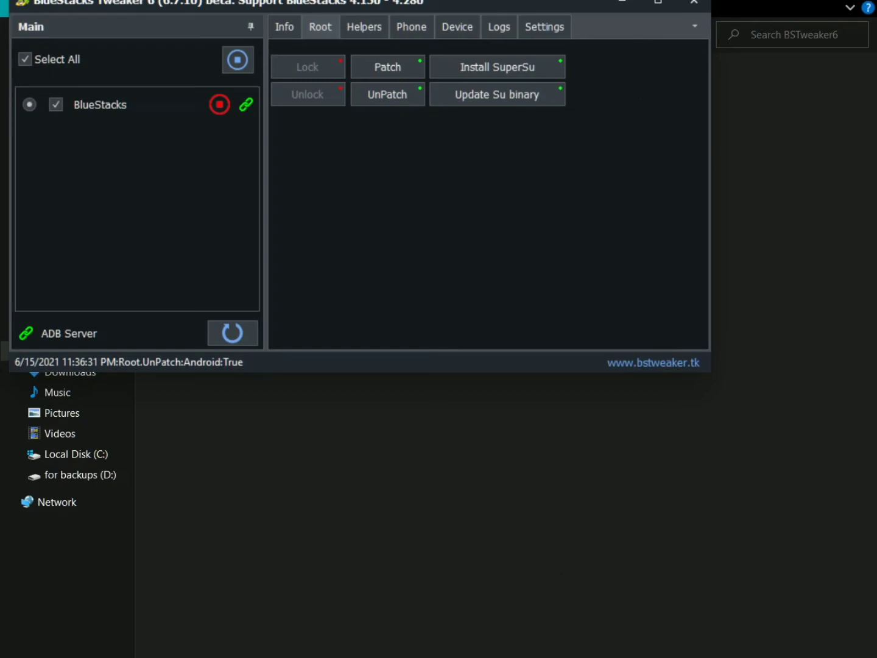
# Switch to BlueStacks and open SuperSU to check the root status, closing BlueStacks Tweaker when done
pyautogui.click(520, 656)
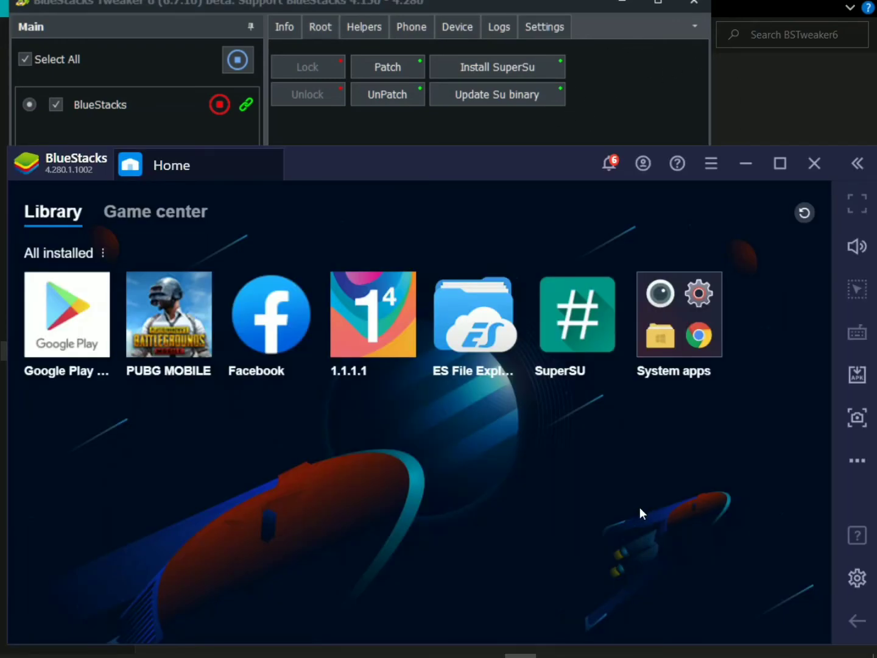
pyautogui.click(573, 342)
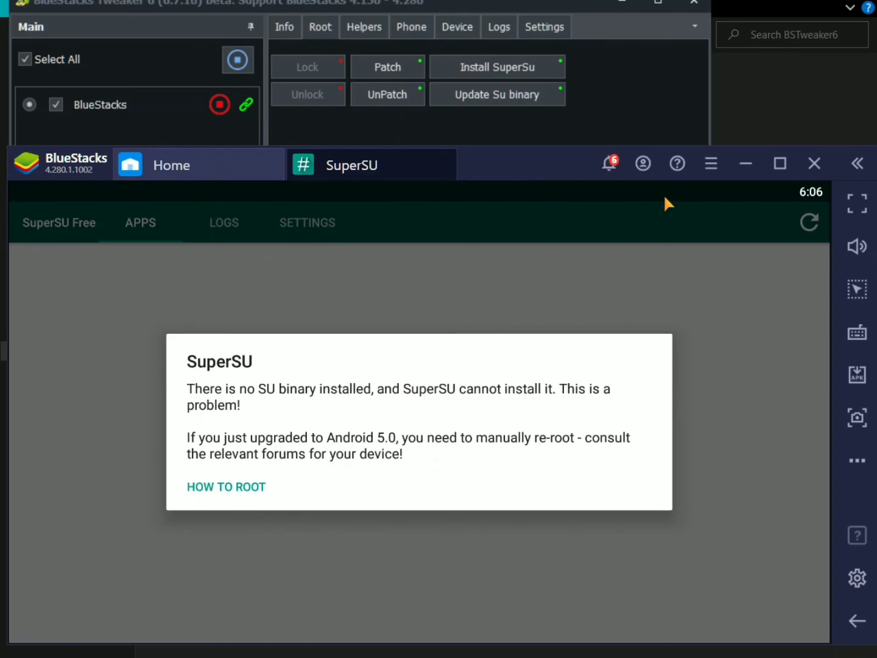
pyautogui.click(745, 163)
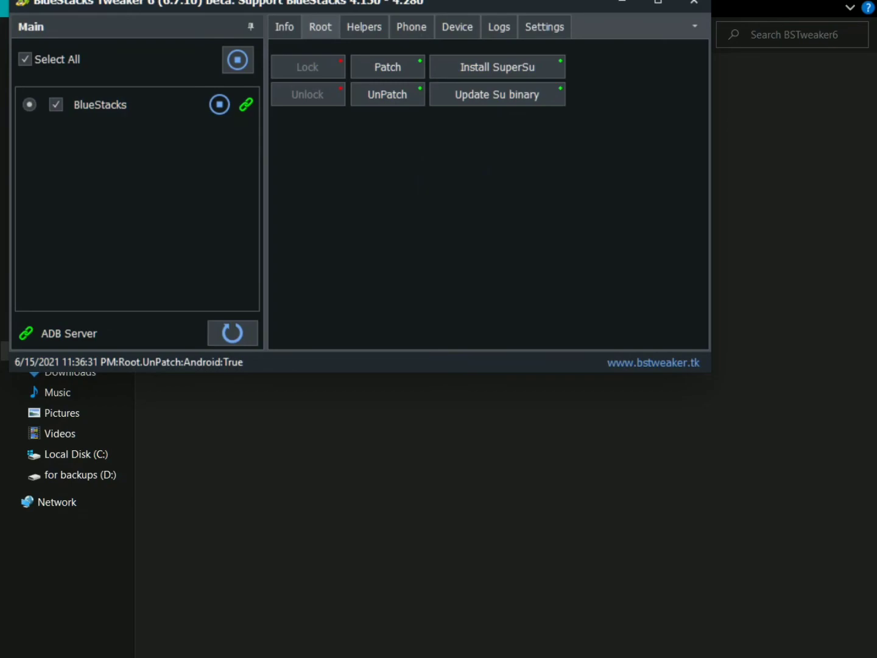
pyautogui.click(692, 4)
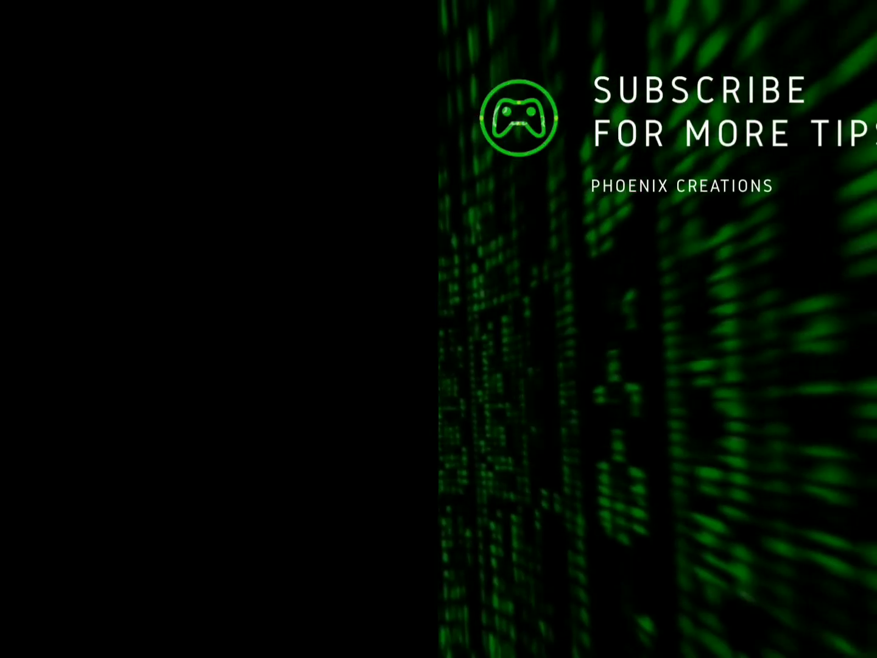